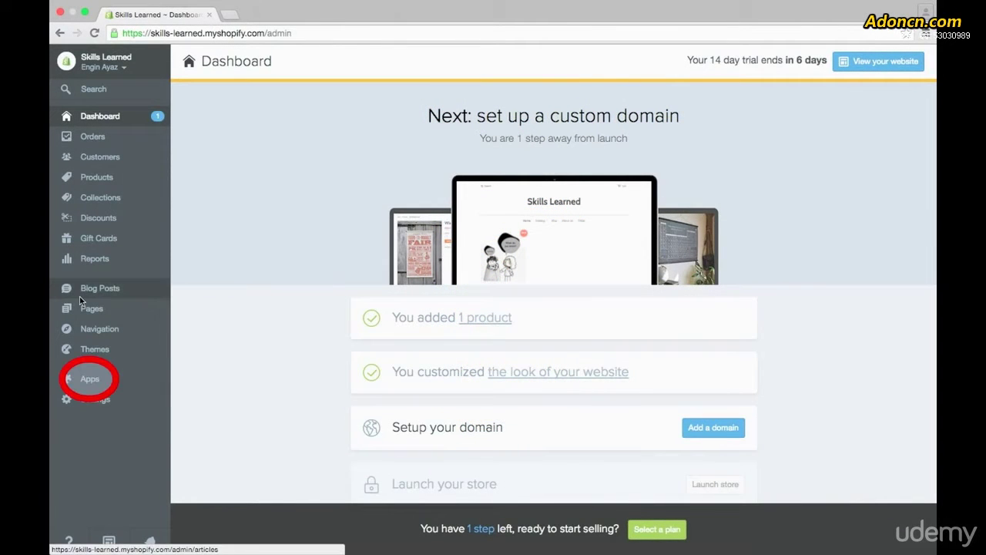
Step: Go from the dashboard to the Apps page in the Shopify admin sidebar
left_click(91, 380)
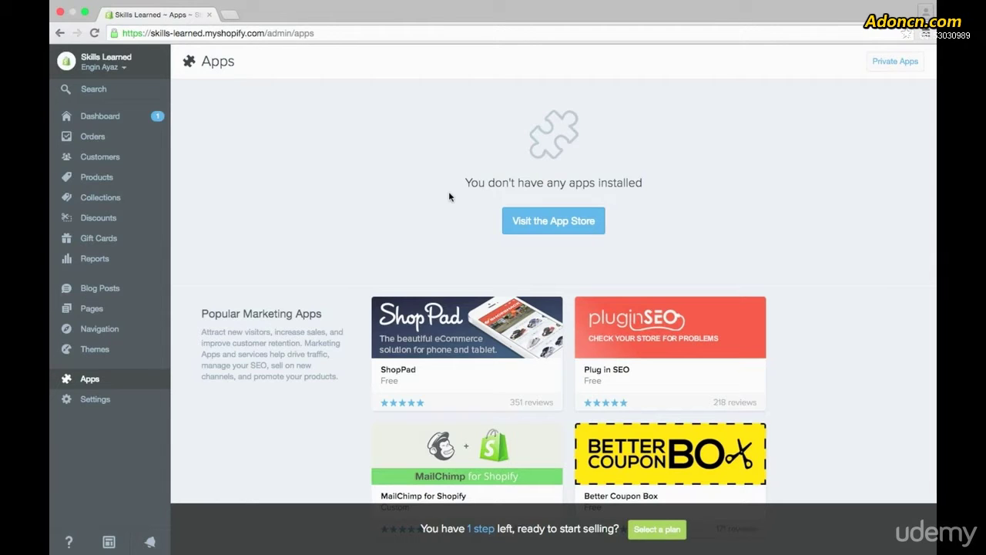
scroll(353, 245, "down", 1)
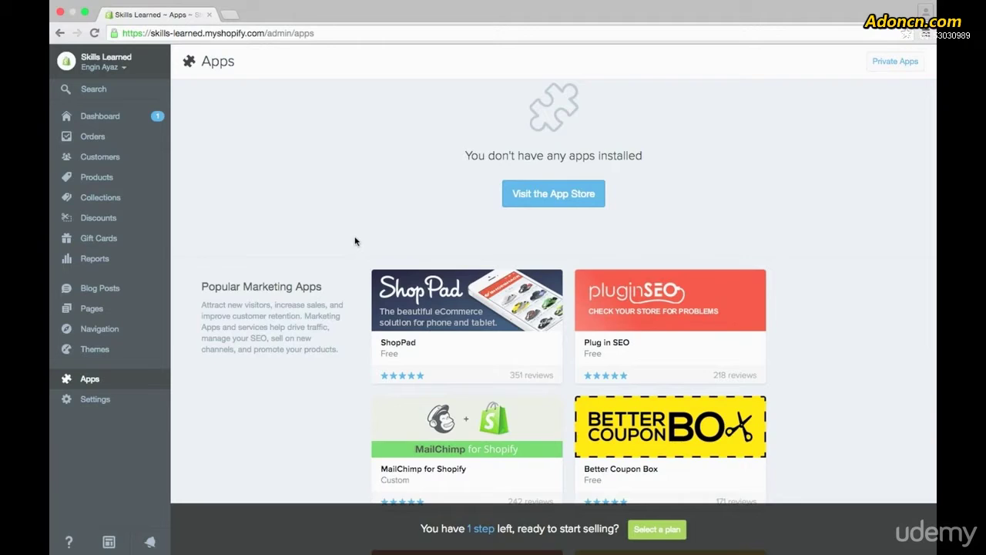
scroll(356, 241, "down", 4)
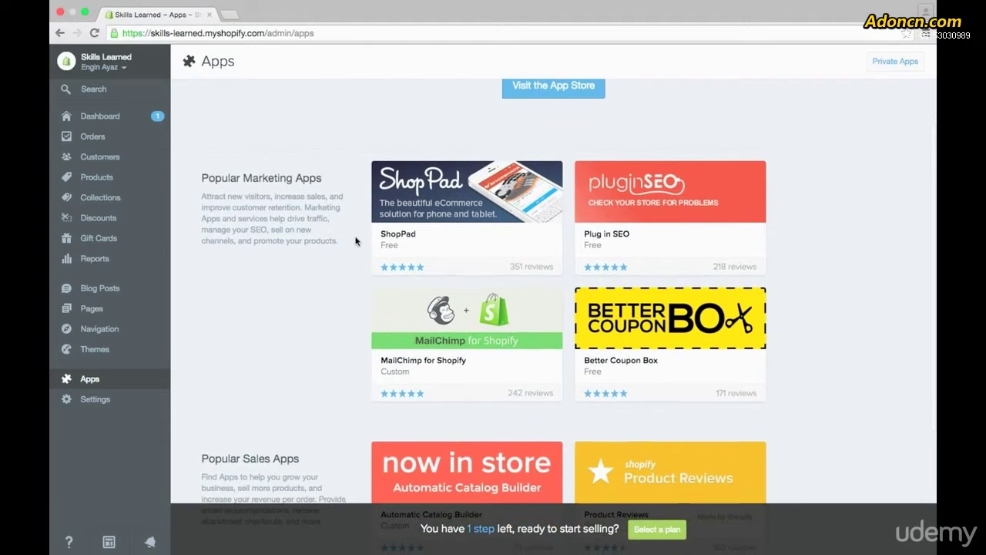
scroll(357, 239, "down", 1)
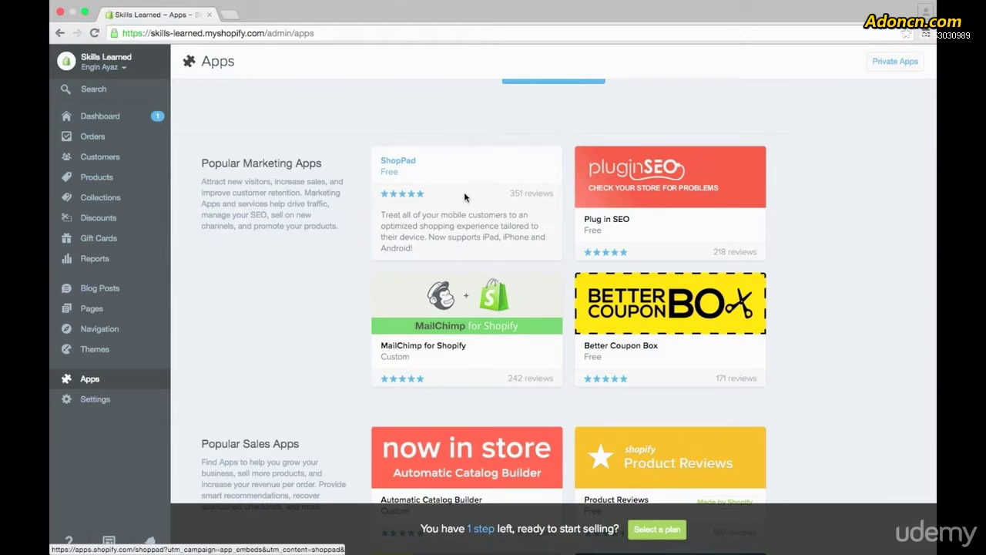
mouse_move(731, 177)
mouse_move(702, 321)
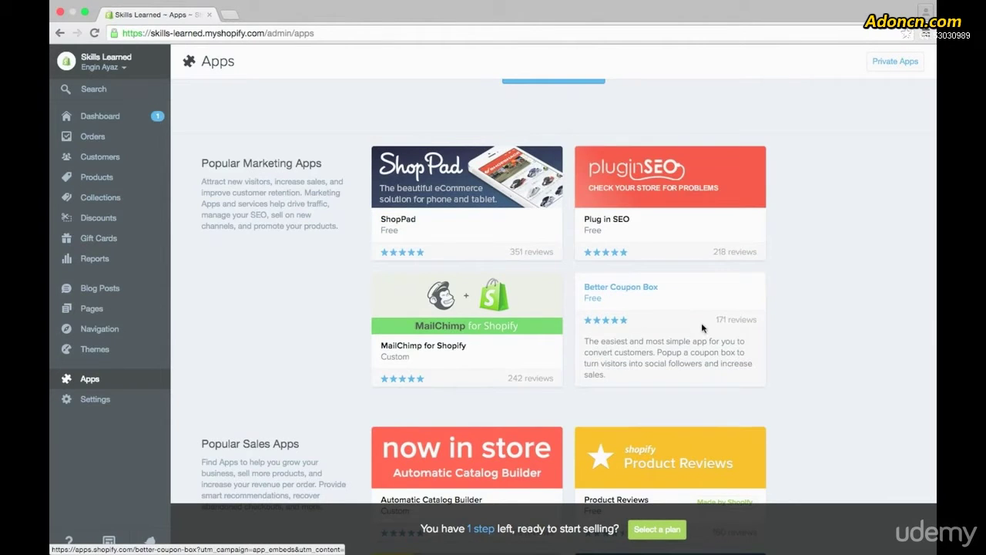
mouse_move(493, 312)
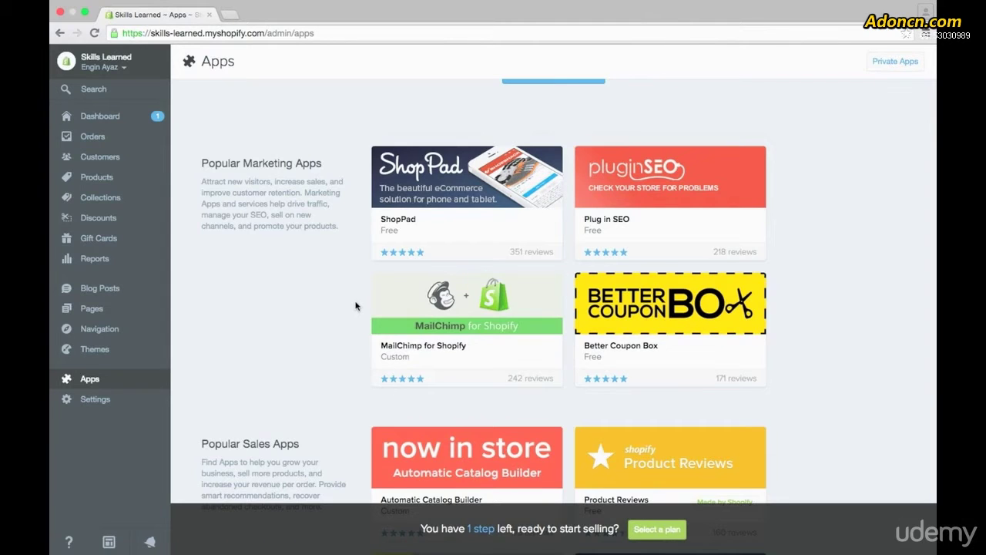
scroll(355, 306, "down", 3)
scroll(355, 306, "down", 2)
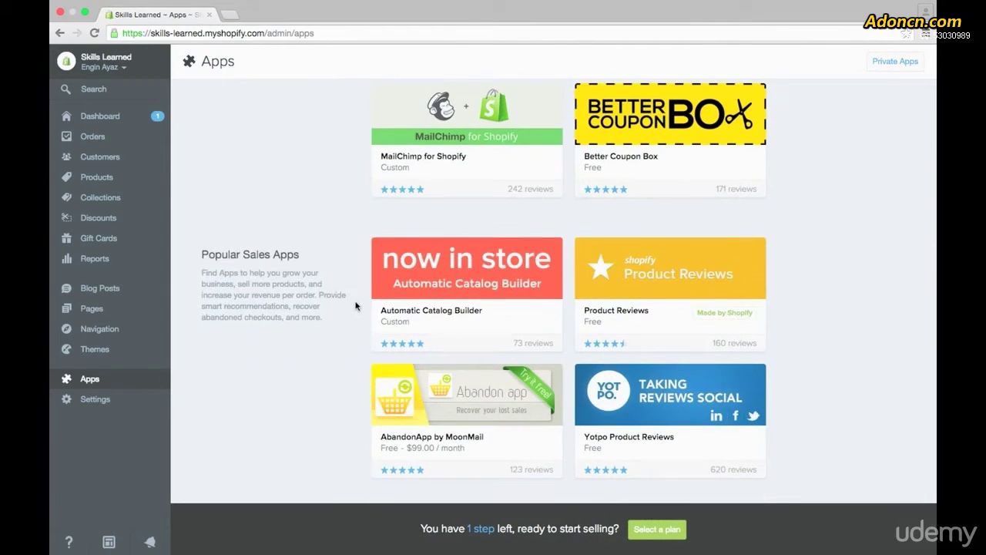
mouse_move(485, 279)
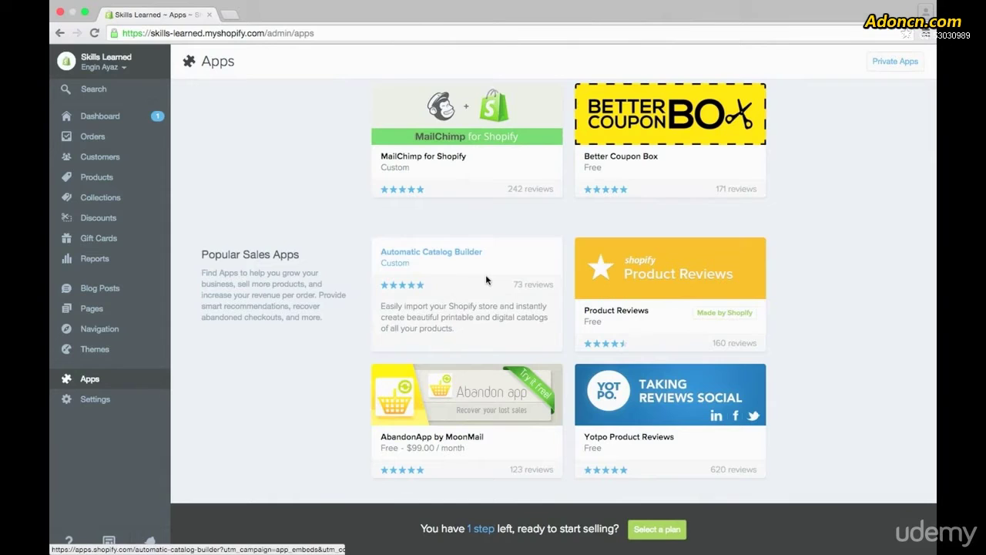
mouse_move(688, 274)
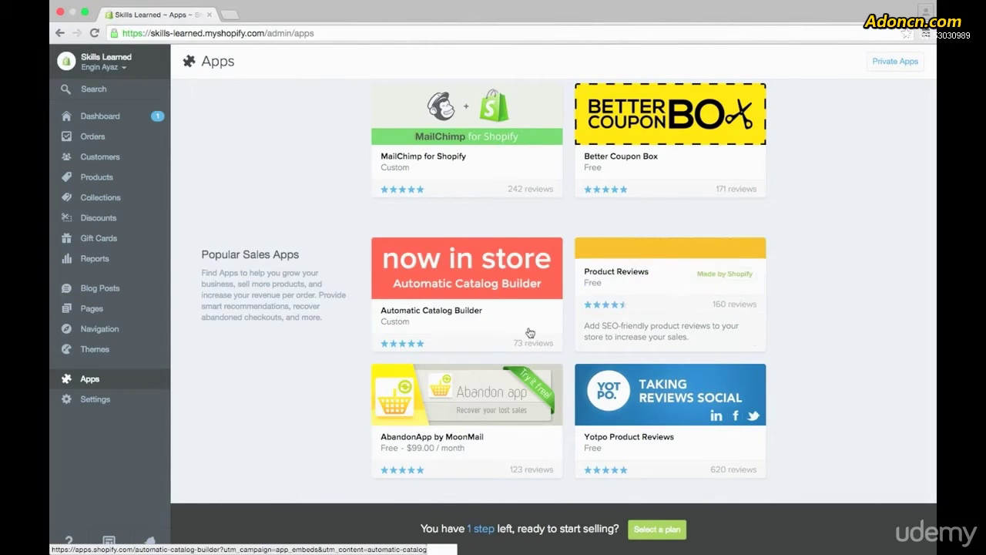
mouse_move(501, 385)
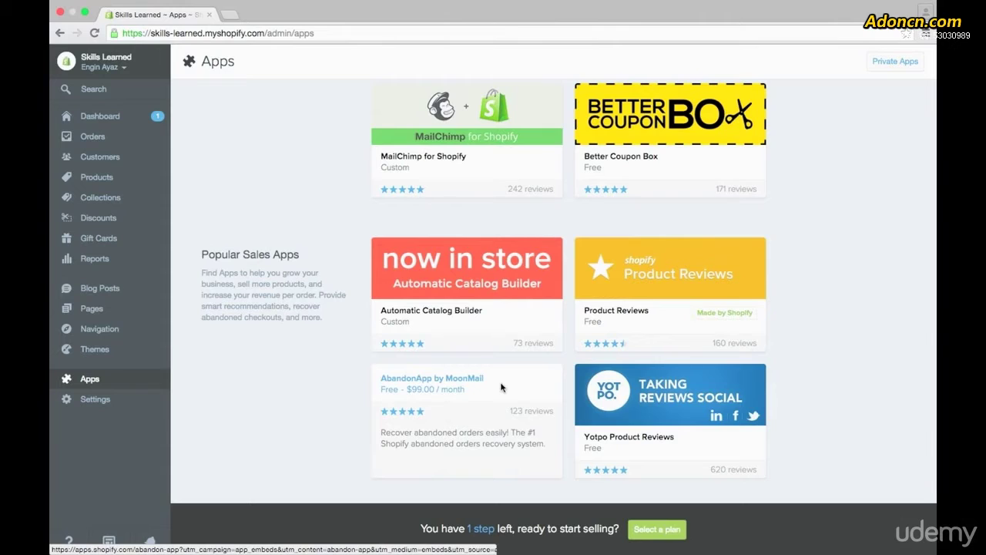
mouse_move(667, 401)
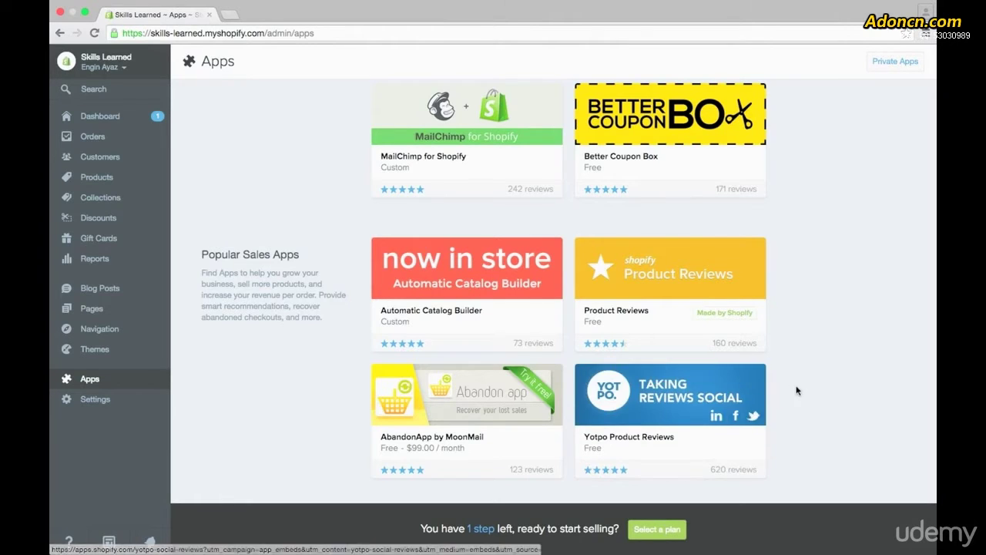
mouse_move(619, 292)
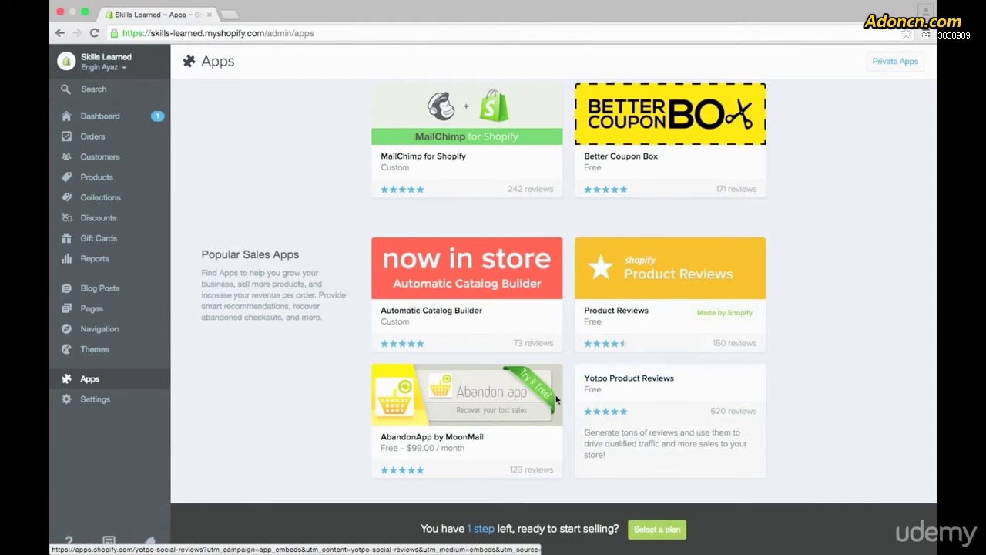
mouse_move(399, 428)
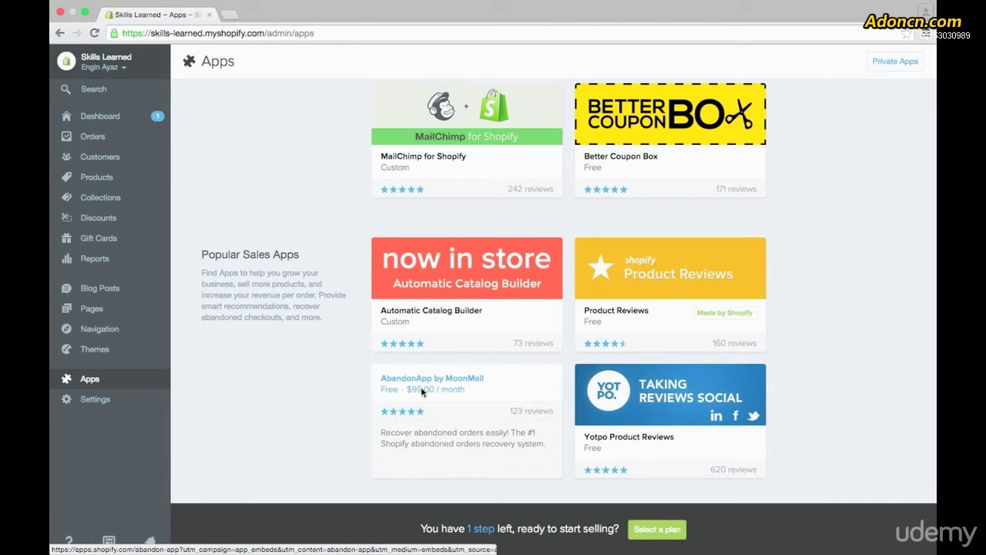
scroll(366, 362, "up", 1)
scroll(363, 361, "up", 5)
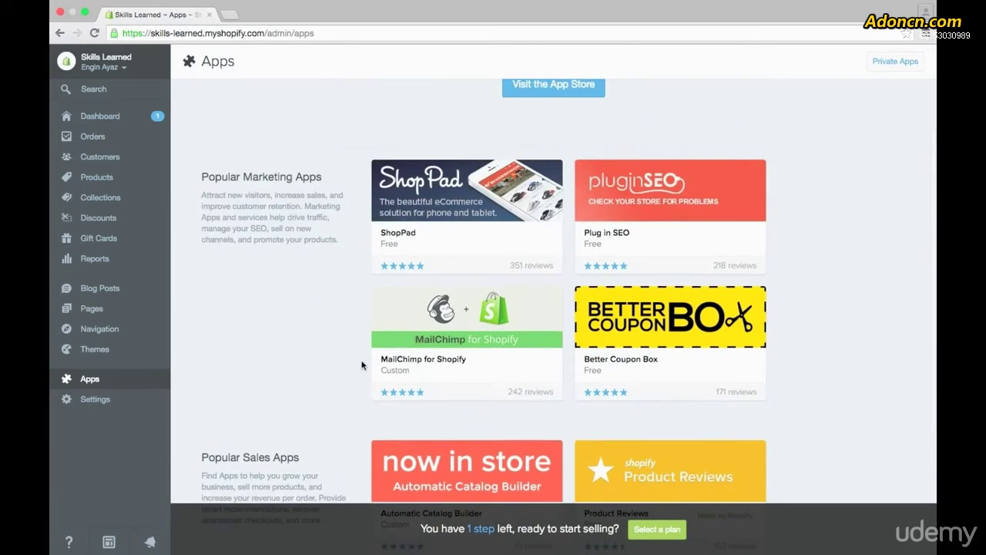
scroll(363, 357, "up", 2)
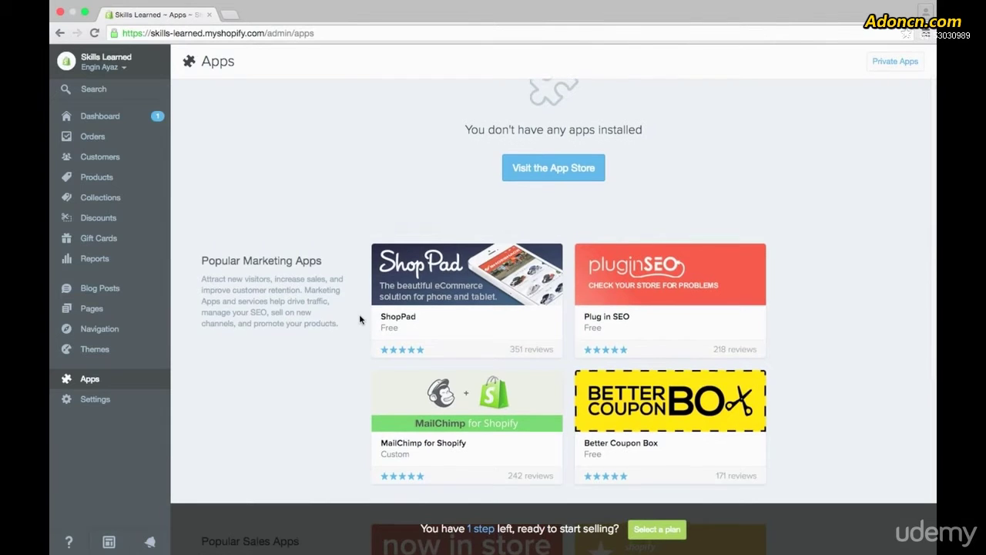
scroll(359, 314, "up", 1)
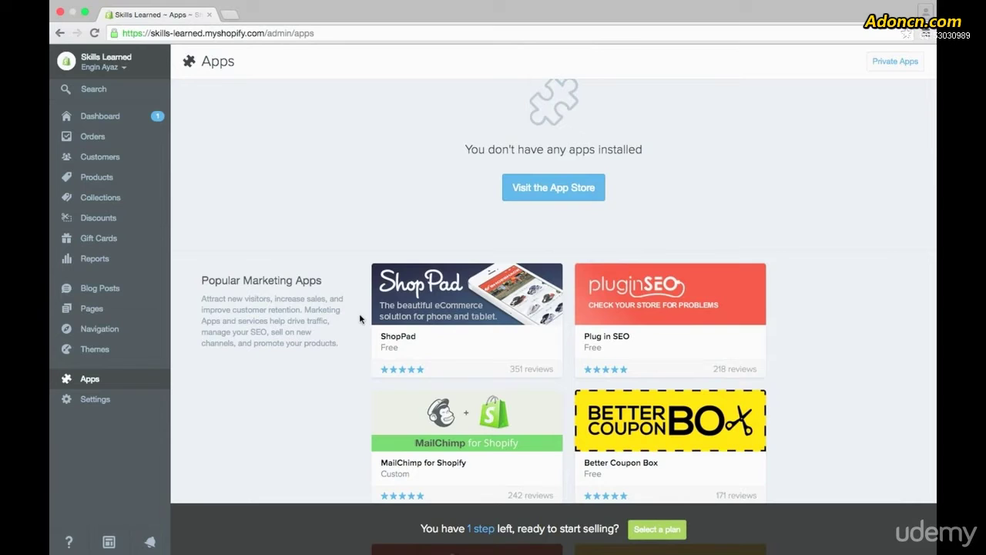
scroll(359, 317, "up", 2)
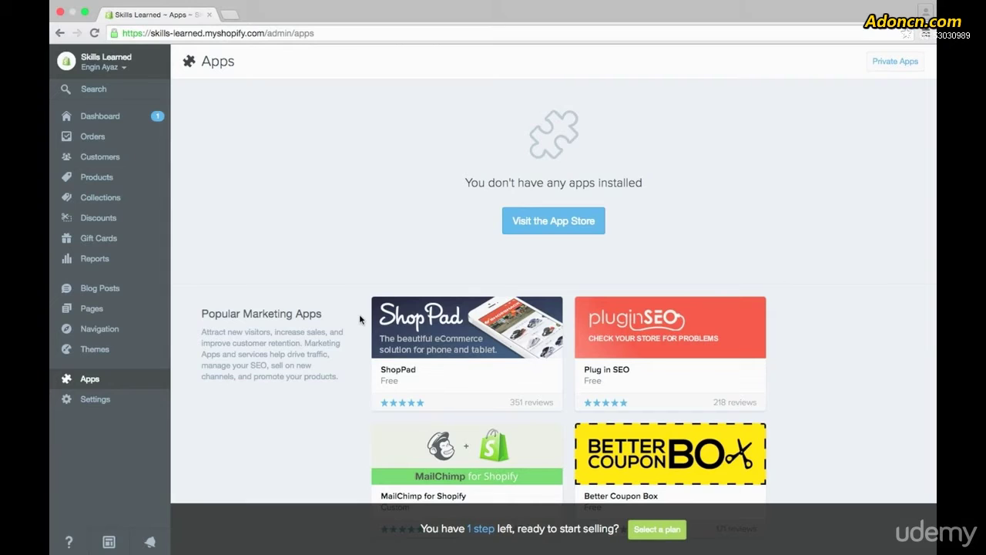
Step: Open the Shopify App Store in a new tab and scroll through its featured apps
left_click(551, 225)
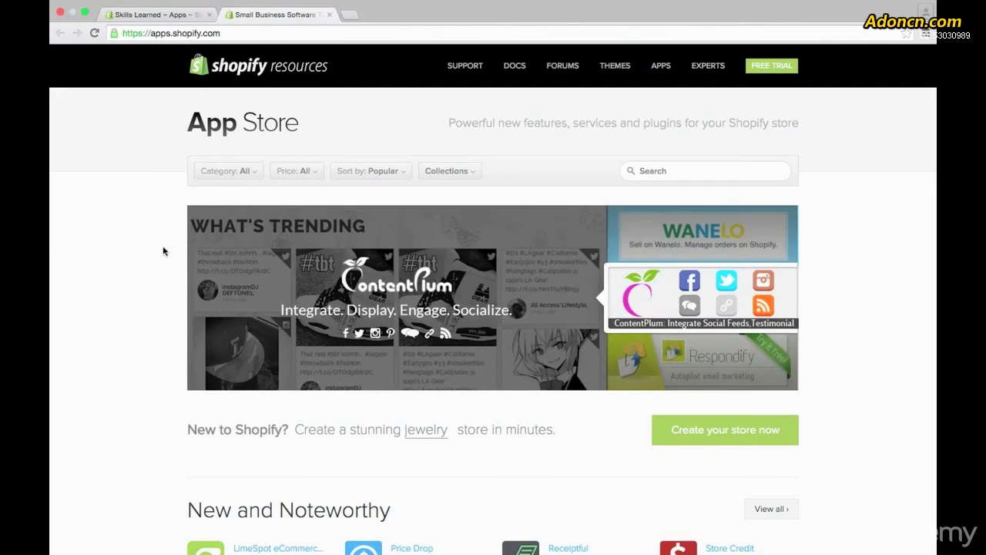
scroll(164, 251, "down", 5)
scroll(164, 251, "down", 10)
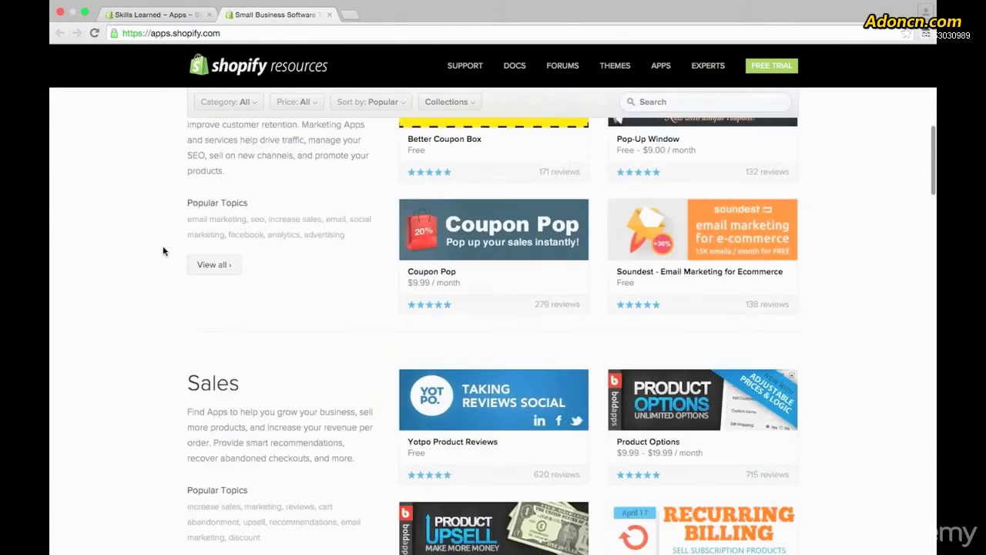
scroll(163, 251, "down", 5)
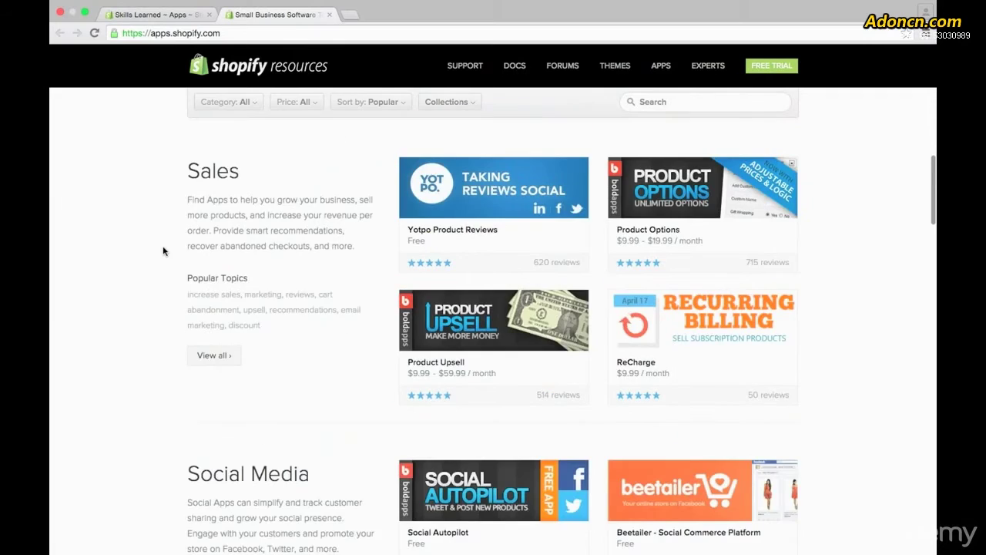
scroll(164, 251, "down", 3)
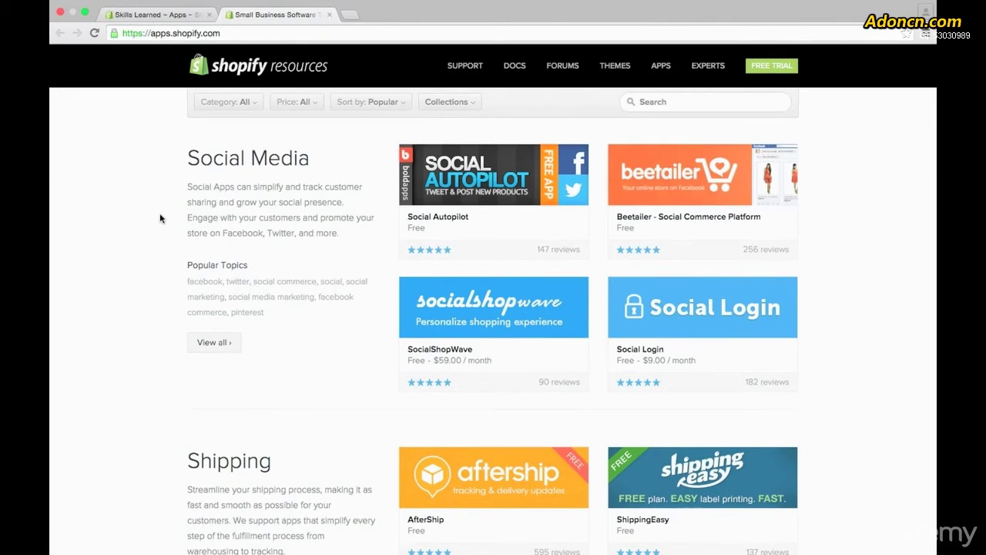
Step: Browse the New and Noteworthy and category sections, then return to the top of the page
left_click_drag(187, 173, 278, 174)
left_click(254, 192)
scroll(163, 259, "down", 4)
scroll(137, 285, "down", 5)
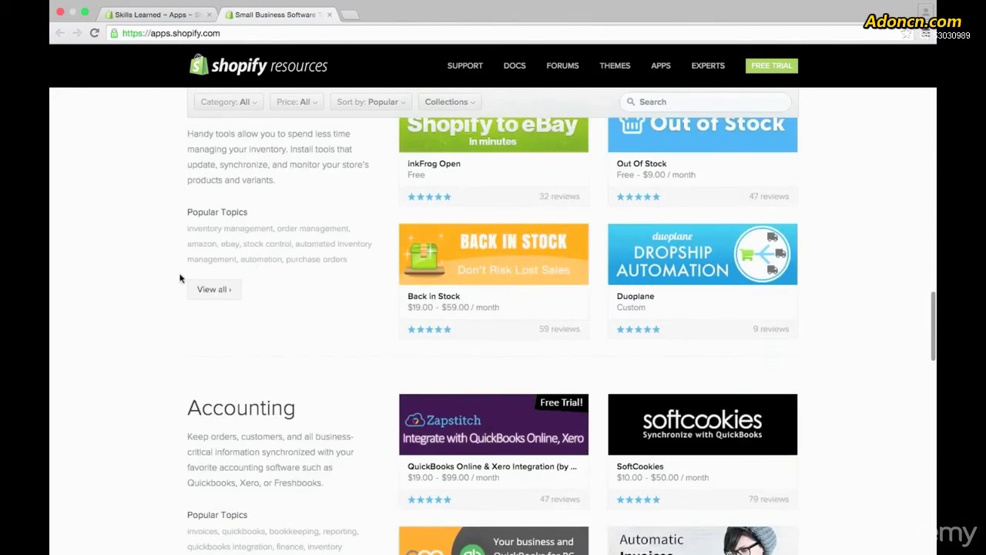
scroll(218, 260, "down", 3)
scroll(214, 266, "down", 3)
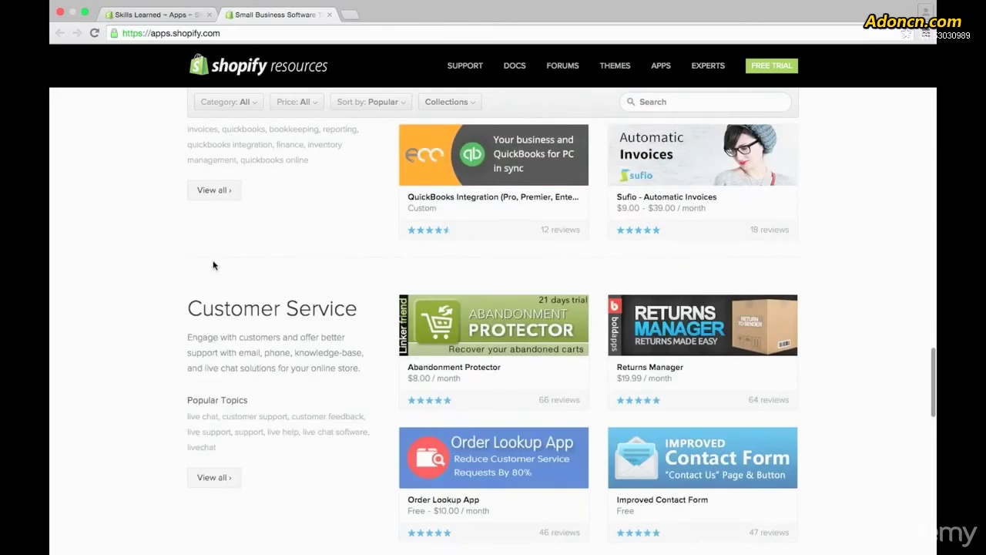
scroll(213, 266, "down", 2)
scroll(115, 272, "up", 10)
scroll(115, 275, "up", 10)
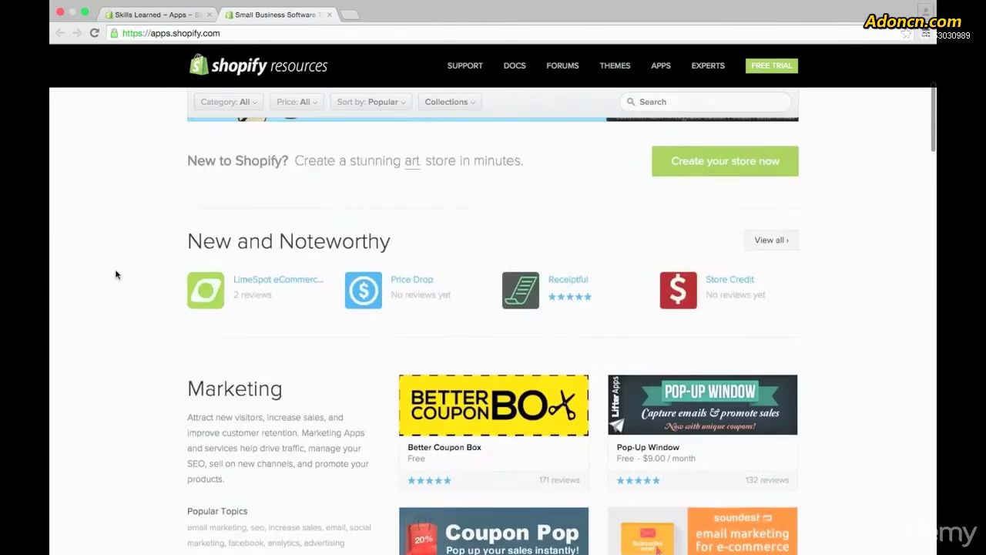
scroll(115, 275, "up", 2)
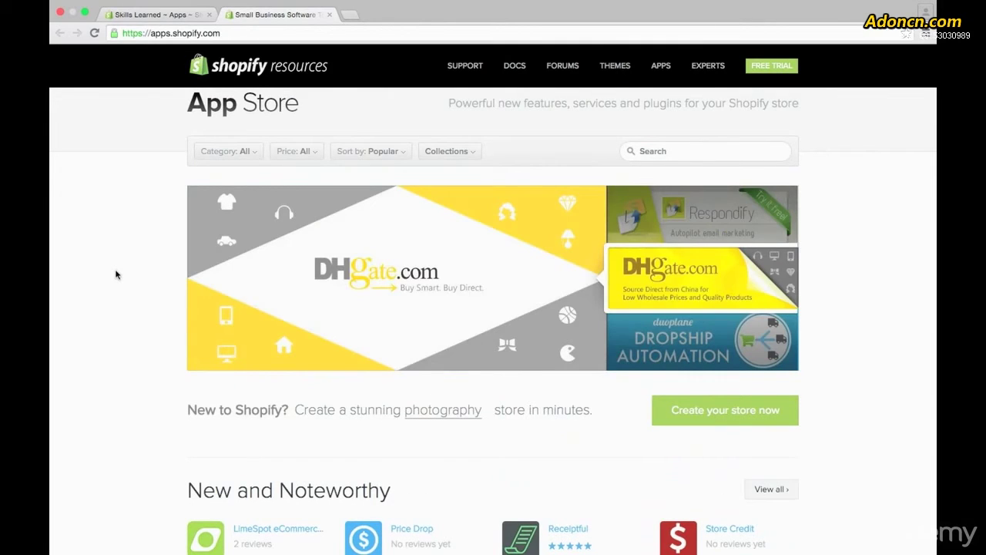
scroll(113, 279, "up", 1)
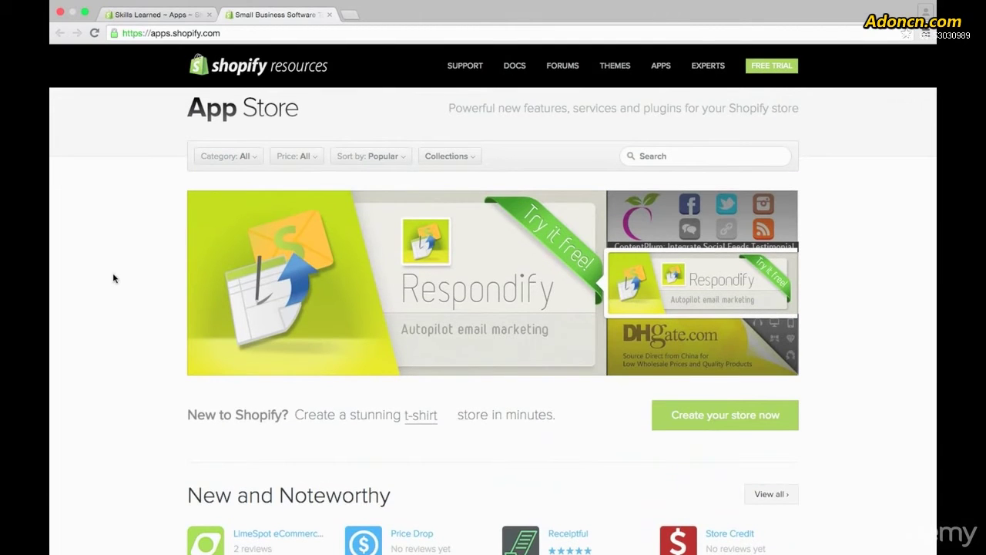
Step: Pick Accounting from the Category dropdown to list apps like Zapstitch and Sufio
left_click(231, 172)
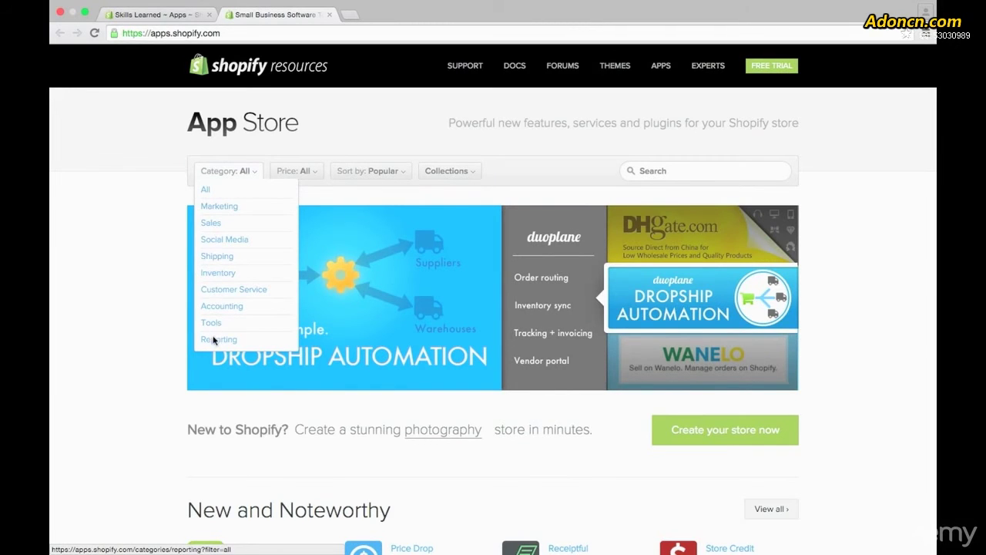
left_click(220, 309)
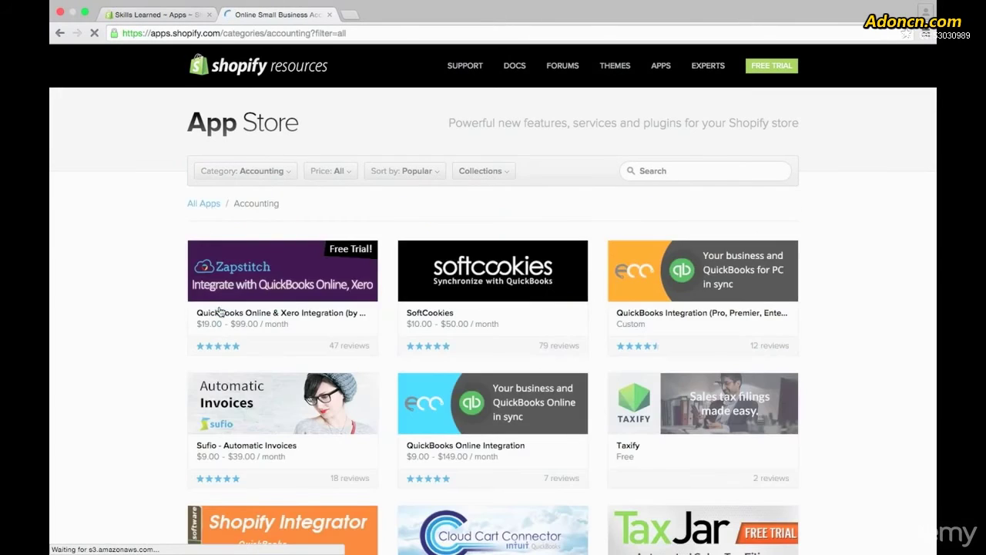
left_click(331, 171)
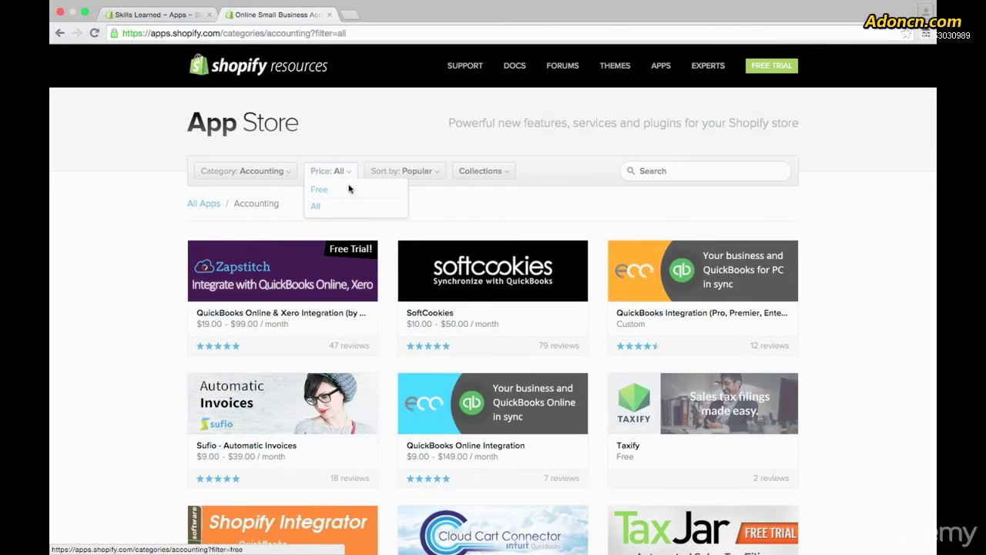
mouse_move(406, 176)
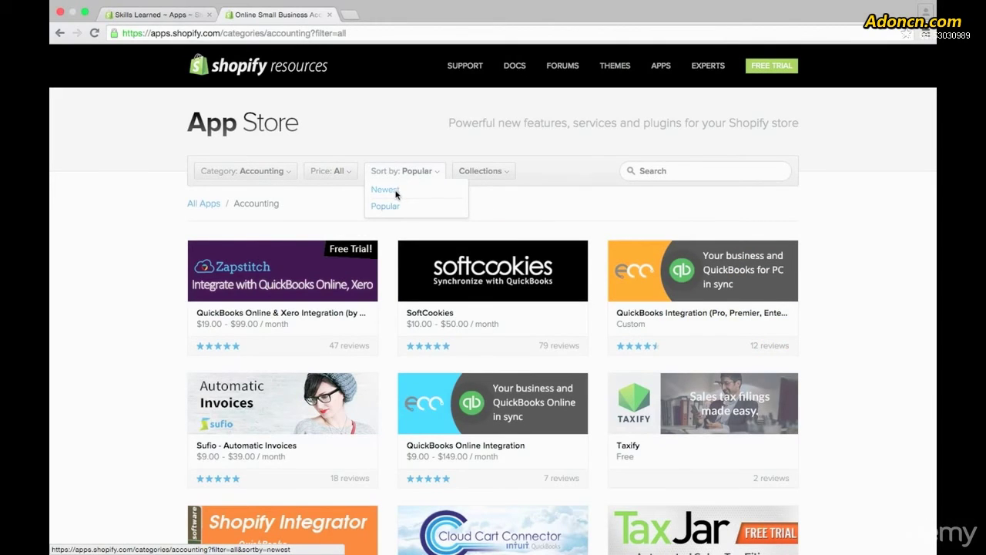
mouse_move(498, 163)
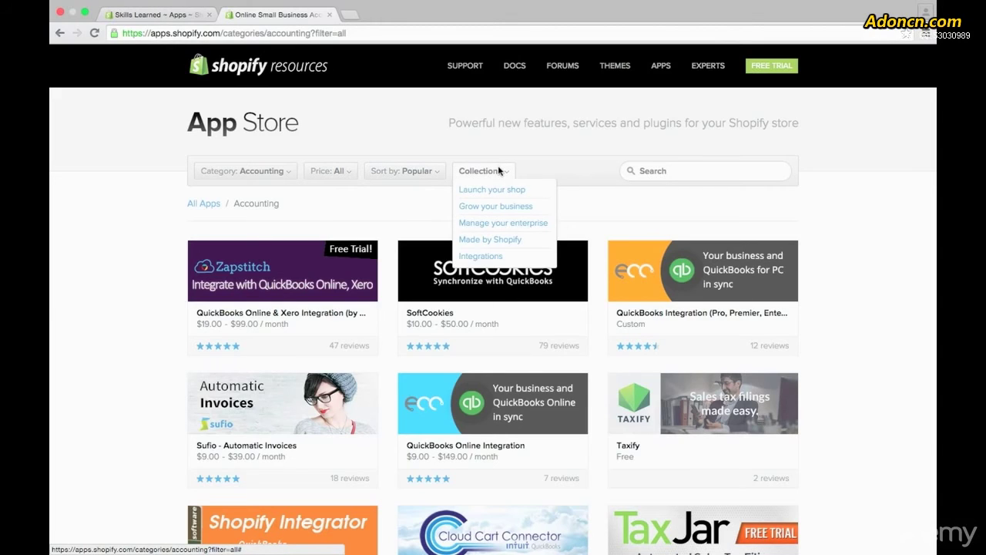